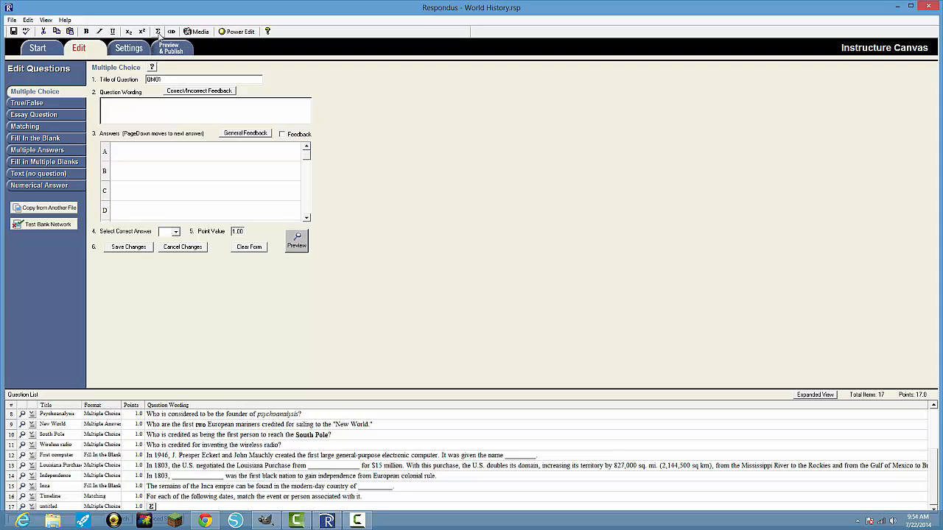
- Insert the equation x-4=7 into the question wording using the Equation Editor, keeping the default image scaling
click(158, 32)
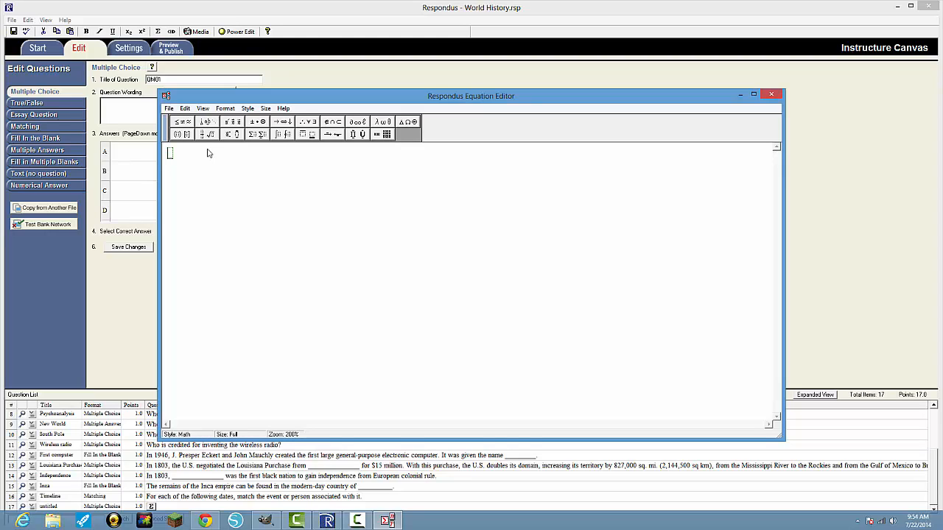
text(x)
text(-4)
text(=7)
click(771, 96)
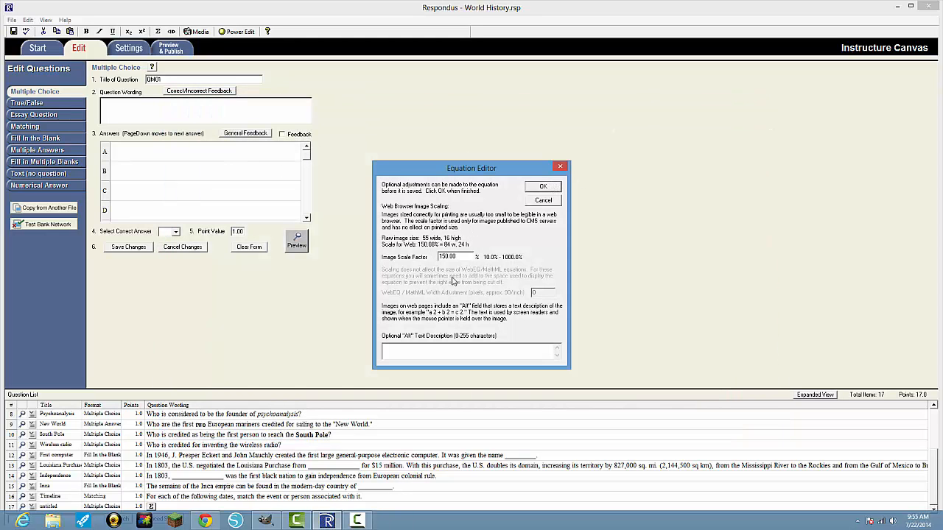
click(545, 187)
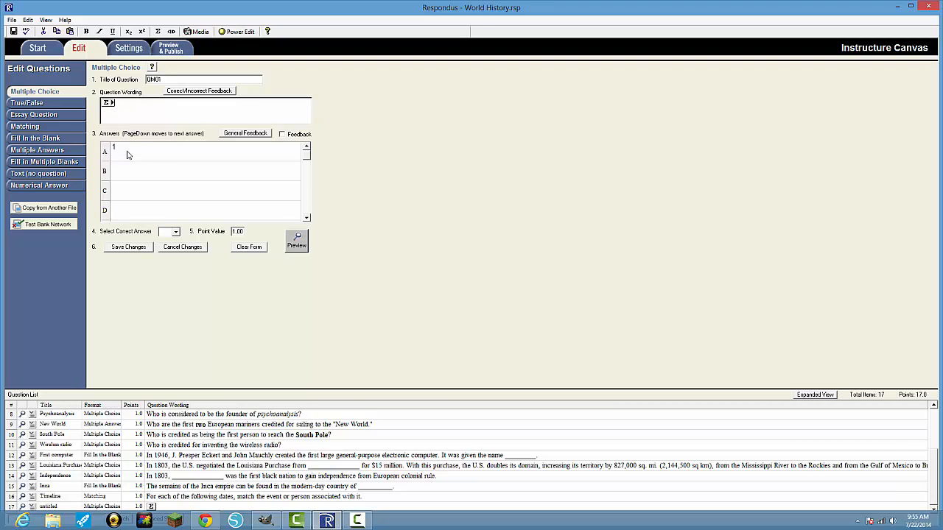
- Enter 11, 3, 0 and 1 as answers A to D and set A as the correct answer
text(1)
text(3)
click(130, 209)
text(1)
click(177, 233)
click(167, 243)
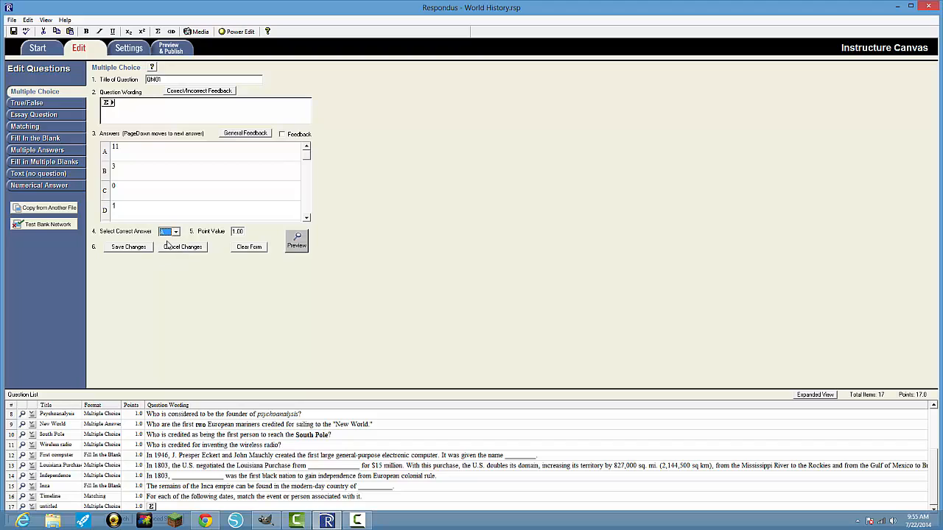
- Save the changes to question QM01 and preview it from the question list
click(129, 247)
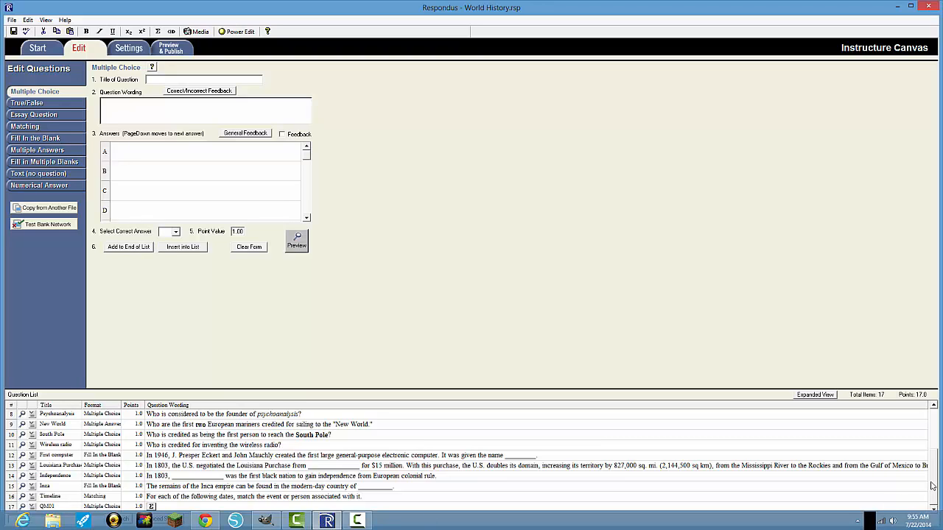
click(22, 507)
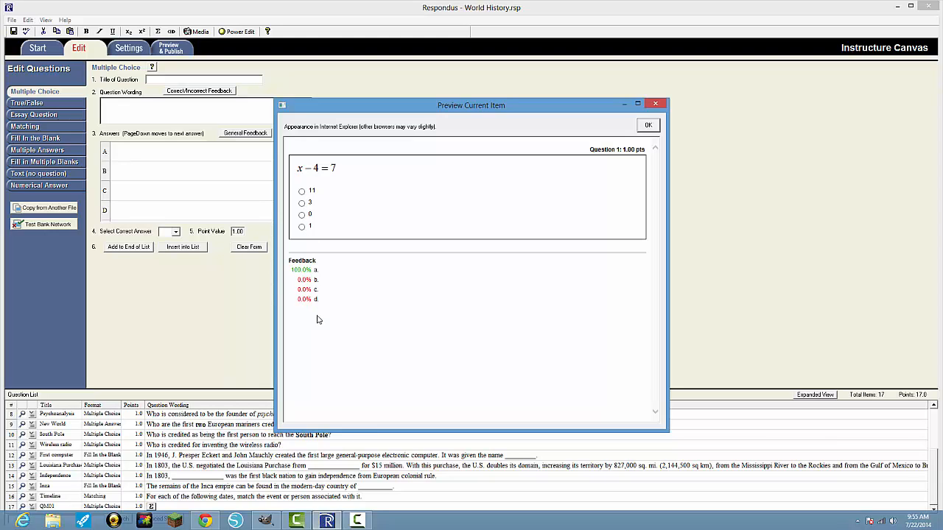
click(647, 126)
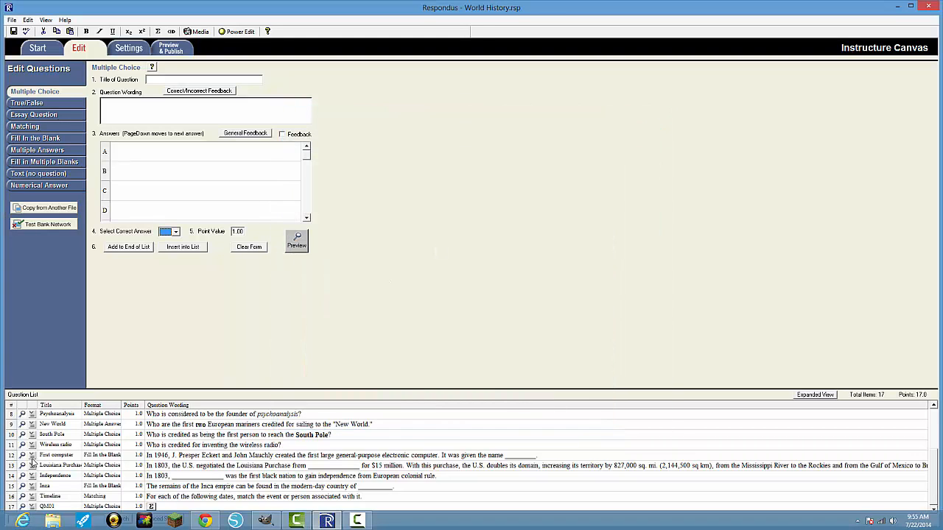
- Start a new equation for the blank question's wording with f(x) = and a fraction whose numerator is x³
click(136, 109)
click(157, 31)
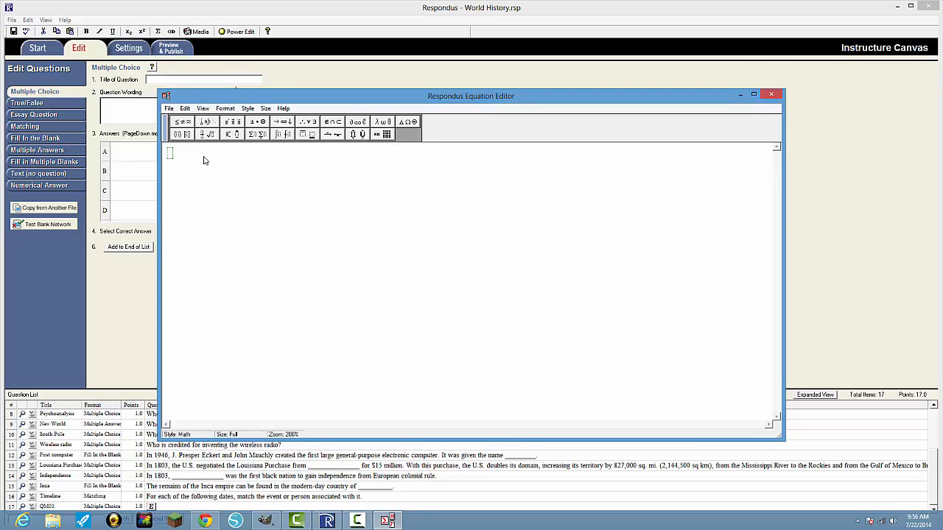
text(f(x)
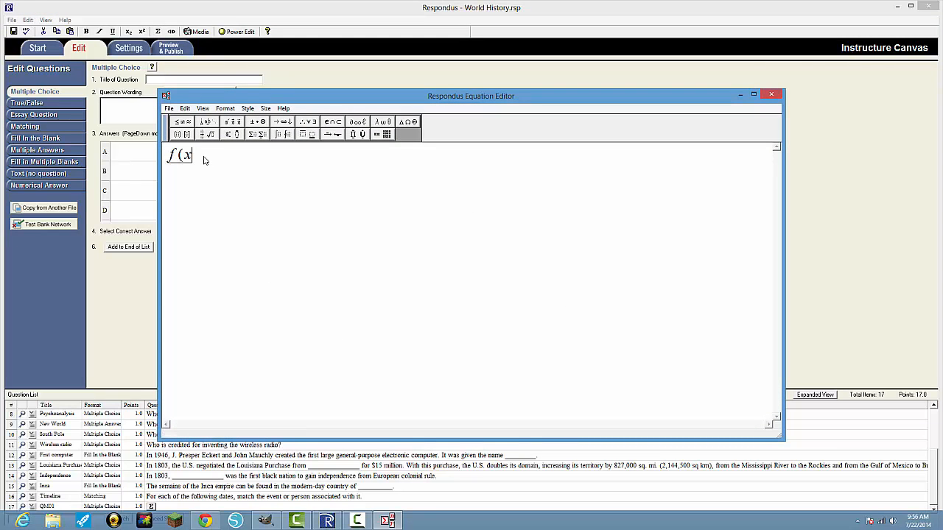
text()=)
click(205, 134)
click(200, 150)
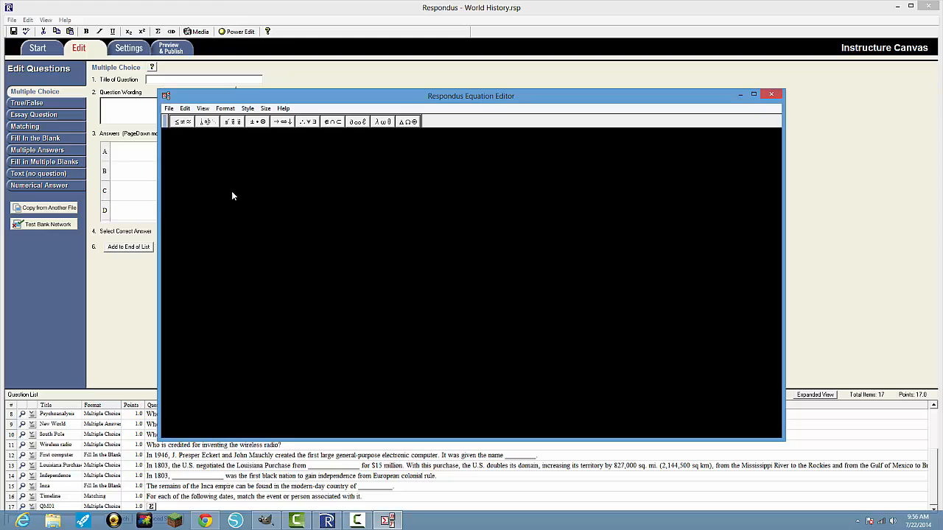
text(x) = x)
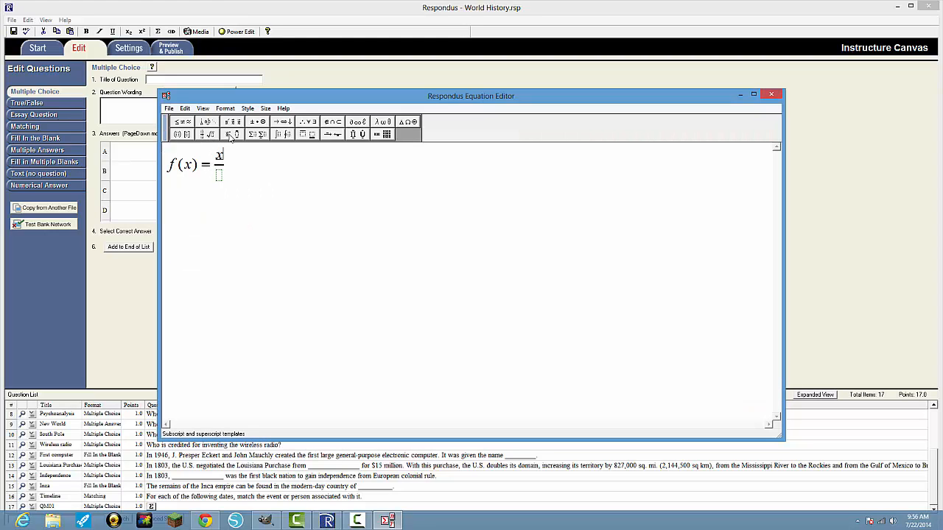
click(231, 135)
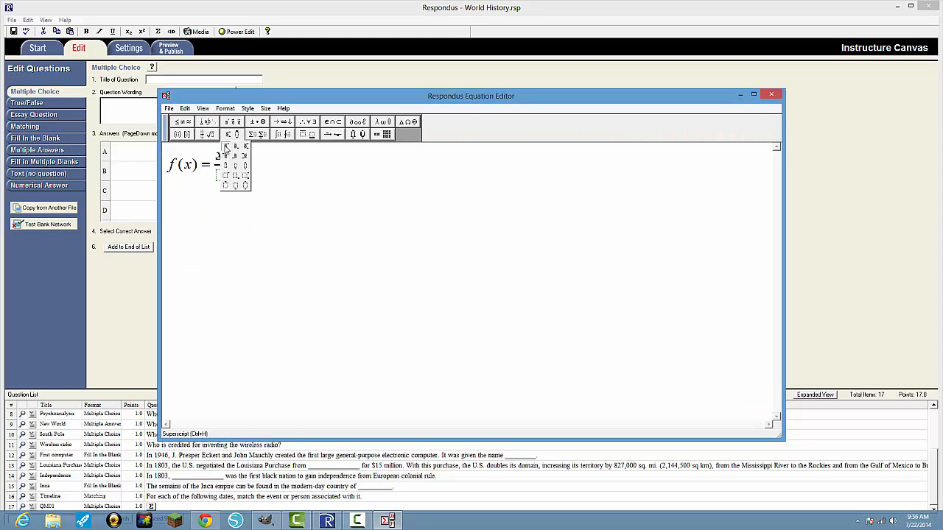
click(224, 147)
text(3)
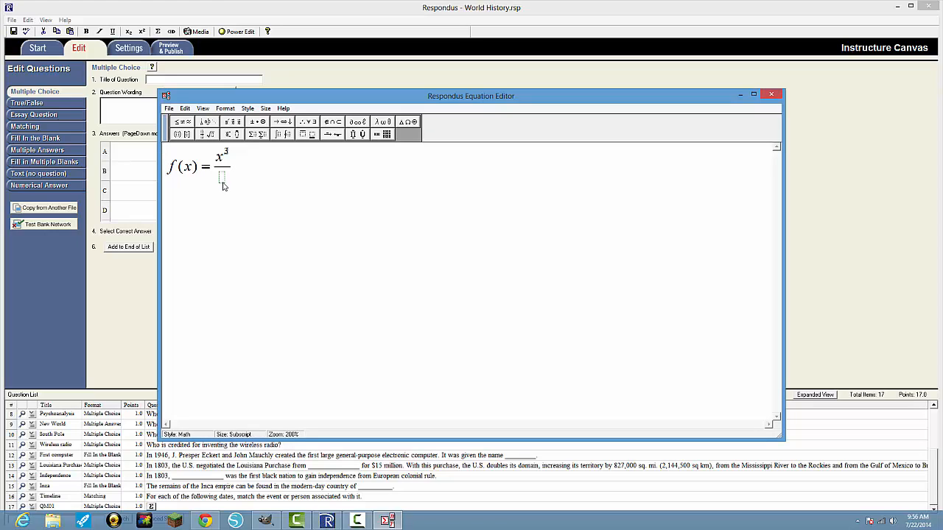
- Fill the denominator with the cube root of x minus 1, add +3 after the fraction, and insert the equation into the question wording
click(207, 135)
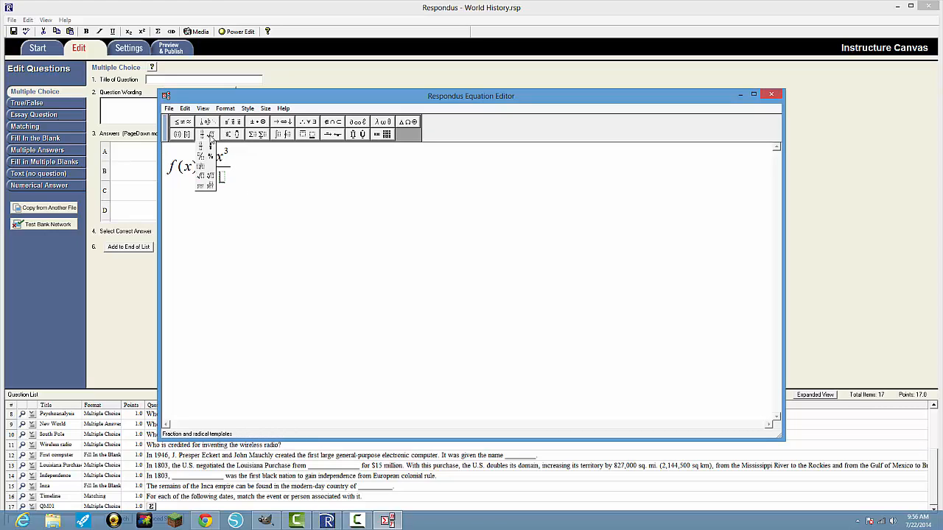
click(211, 176)
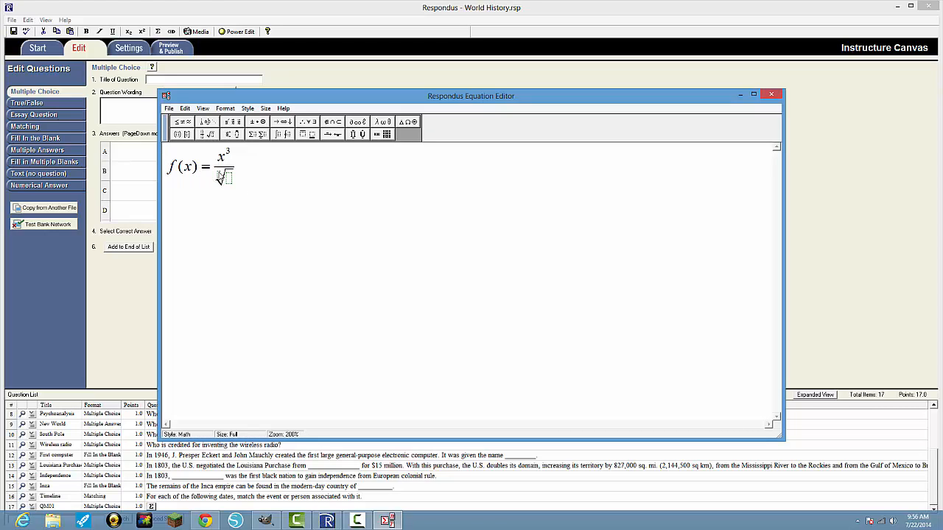
click(219, 176)
text(3)
click(233, 182)
text(x)
text(-1) )
text(+3)
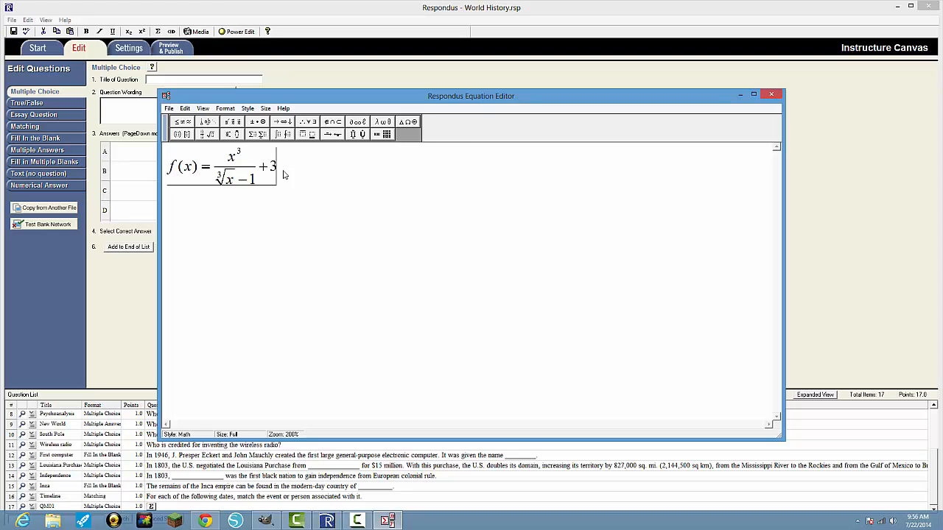
click(774, 95)
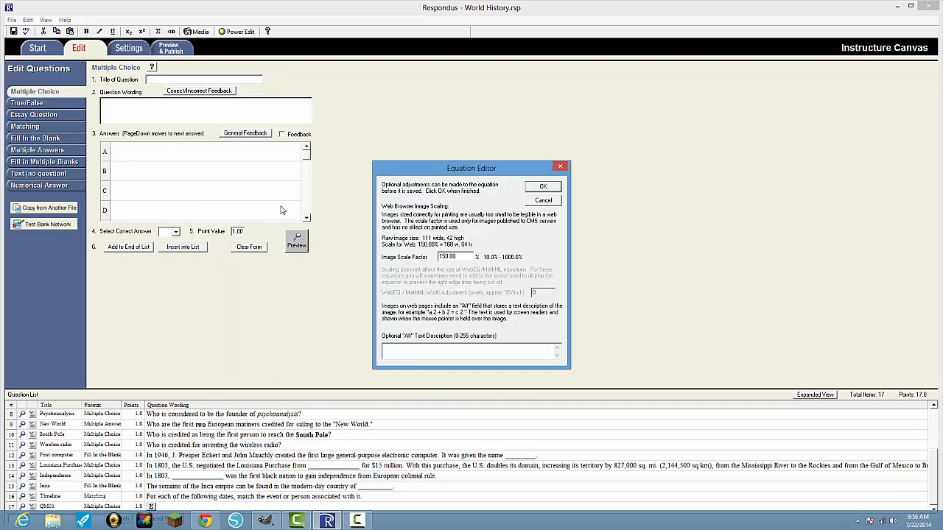
click(545, 186)
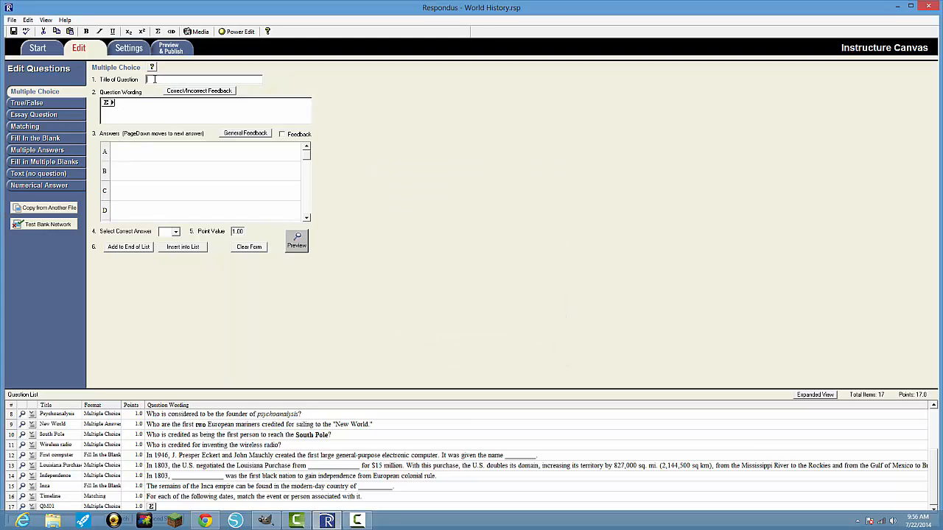
- Title the question QM2, enter 7, 0, 1 and 2 as answers A to D, and set A as the correct answer
text(QM2)
click(121, 154)
text(7)
text(1)
text(0)
click(175, 233)
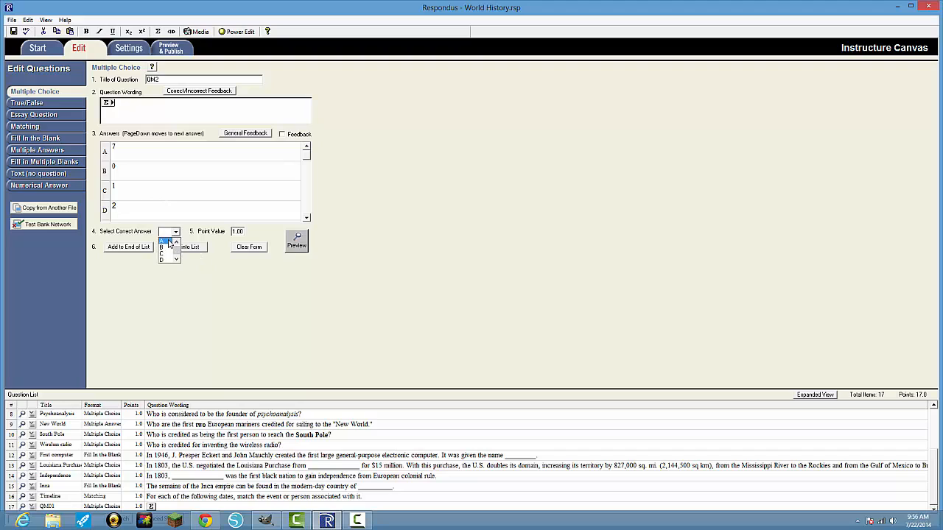
click(165, 241)
- Add question QM2 to the end of the question list and preview it
click(129, 247)
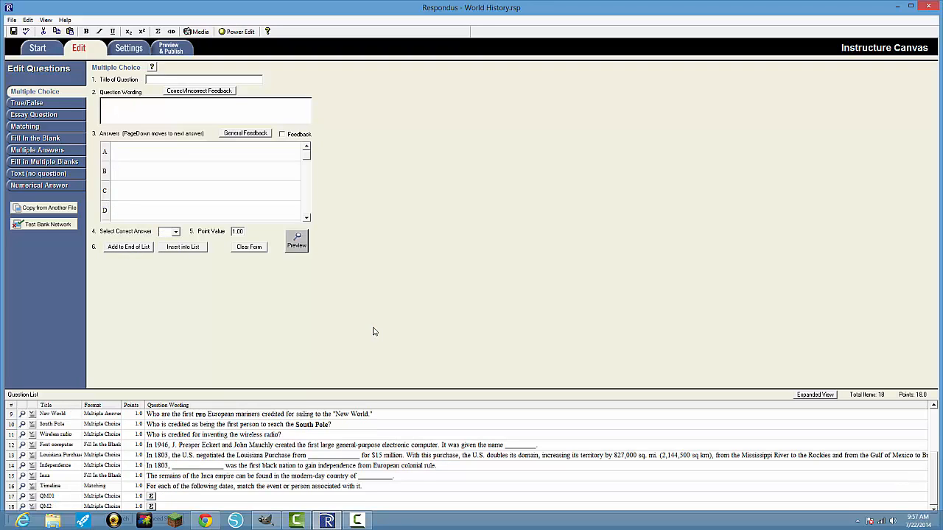
click(22, 507)
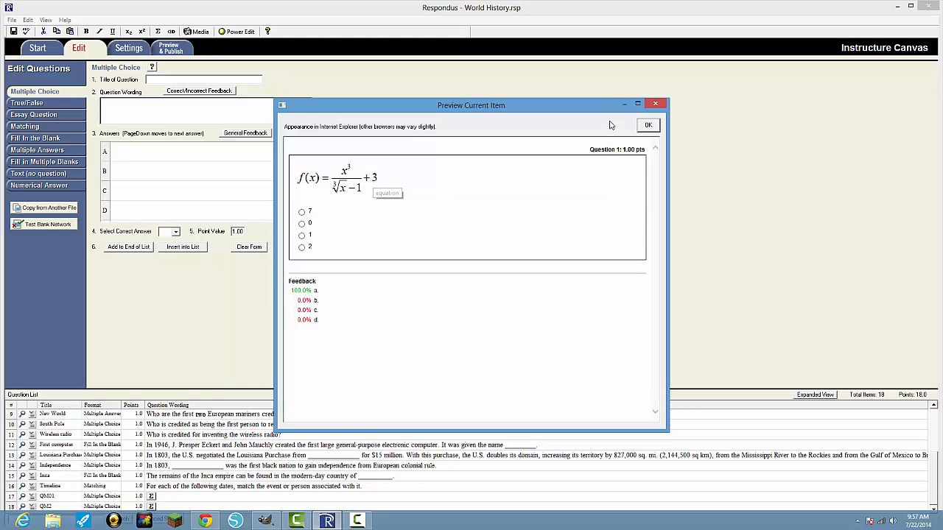
click(649, 125)
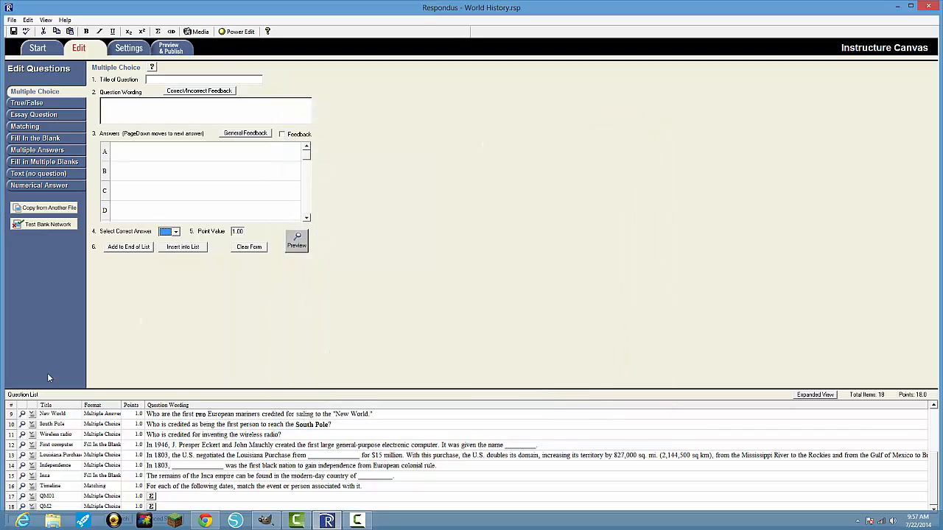
- Open question QM2 for editing and update its equation so that it ends with -2 after the fraction
right_click(34, 506)
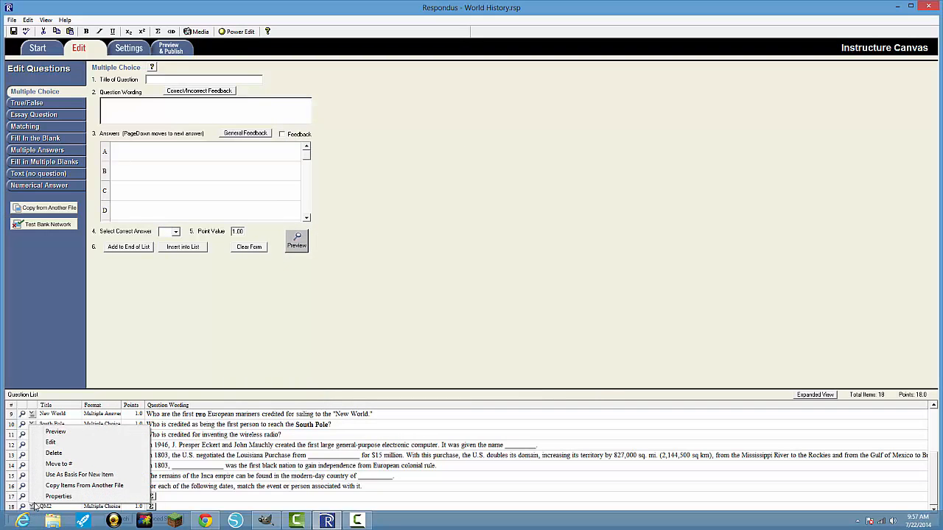
click(58, 443)
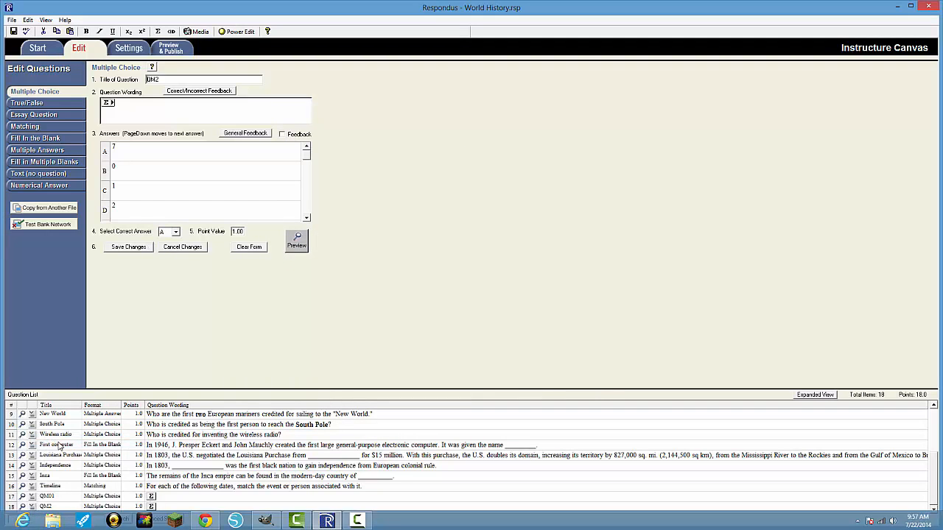
right_click(108, 105)
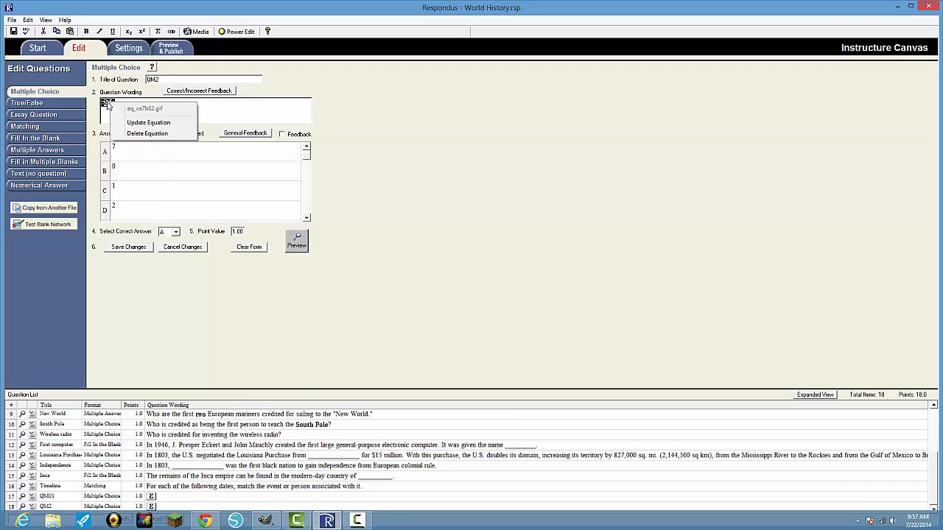
click(146, 123)
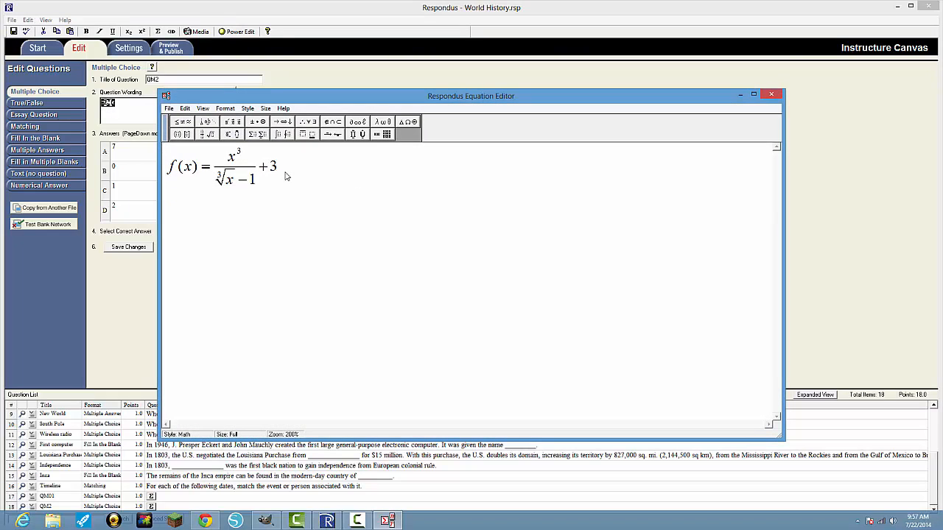
key(BackSpace)
key(BackSpace)
text(2)
click(774, 96)
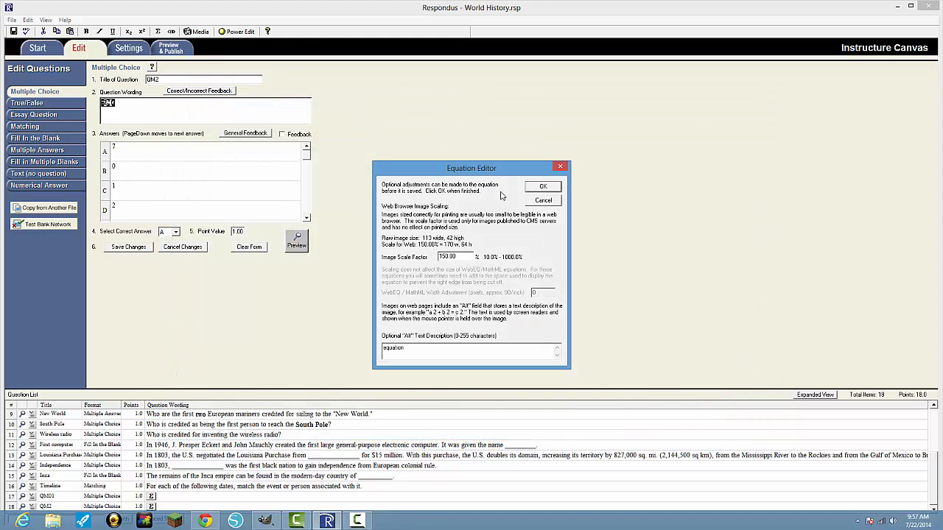
click(545, 188)
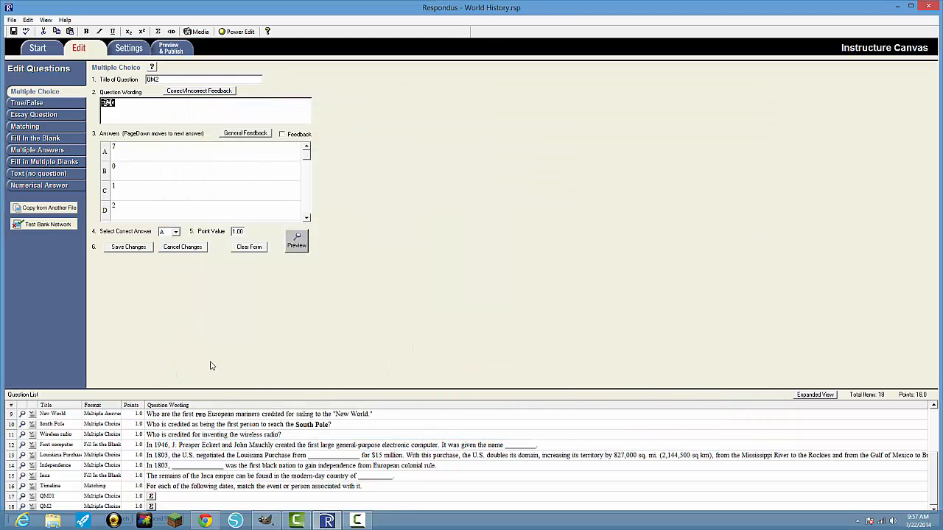
- Reopen the equation in QM2's question wording to check its updated ending, and close it without saving again
right_click(107, 103)
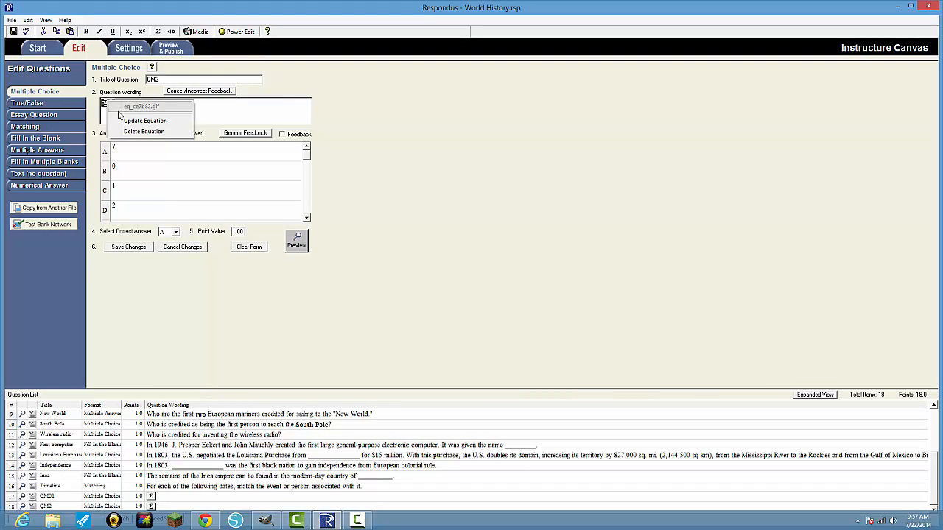
click(122, 121)
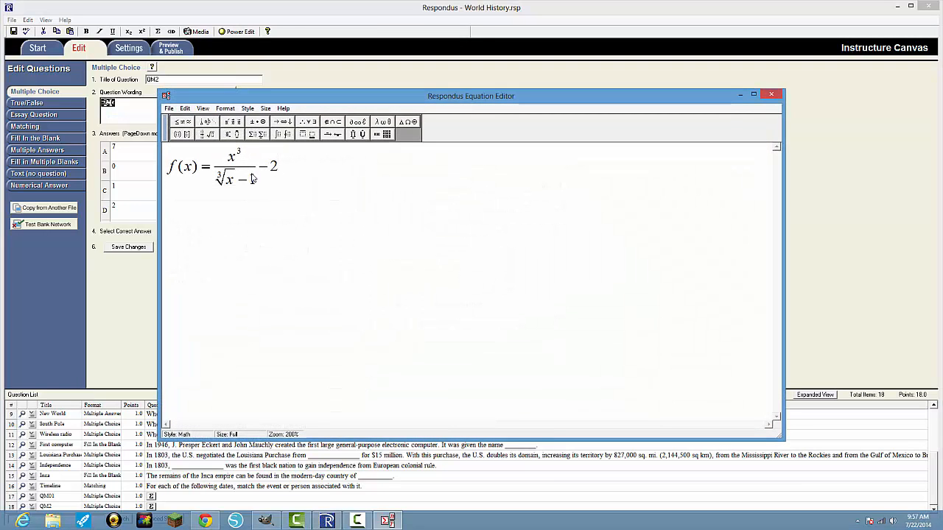
click(771, 93)
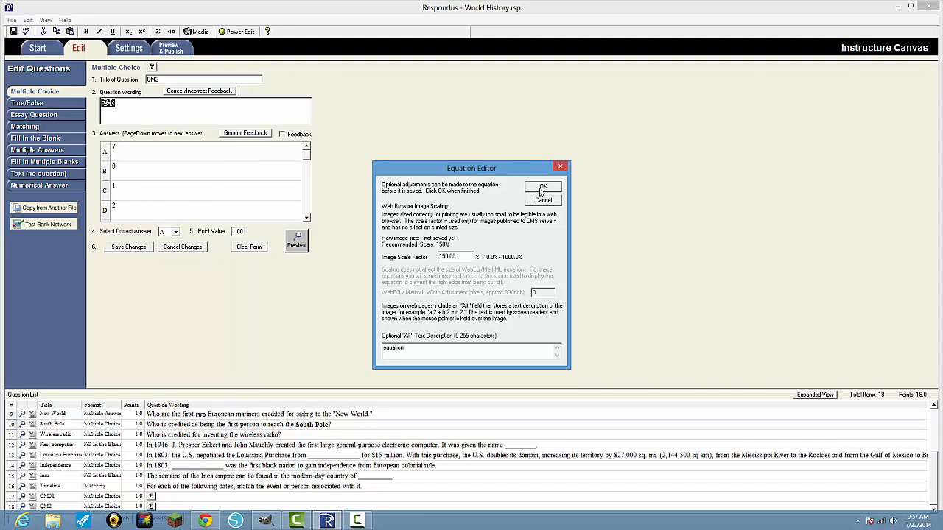
click(542, 201)
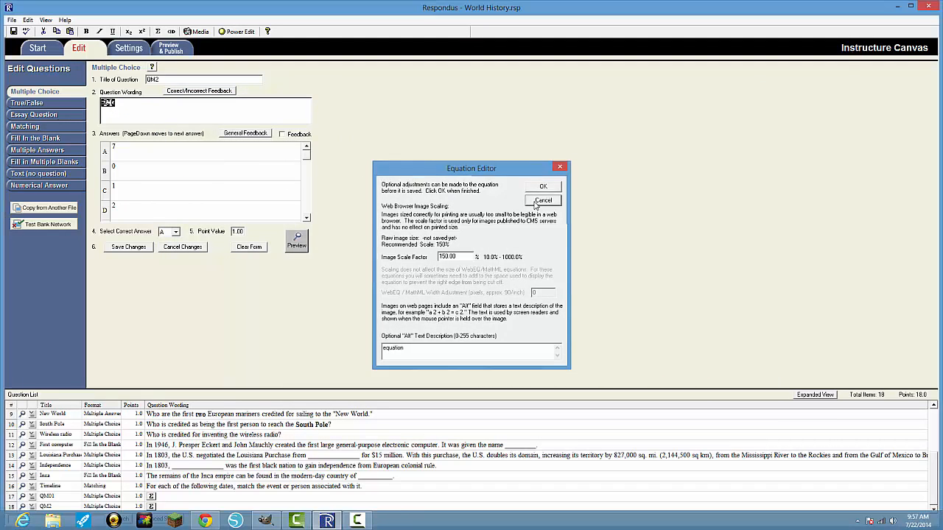
click(135, 111)
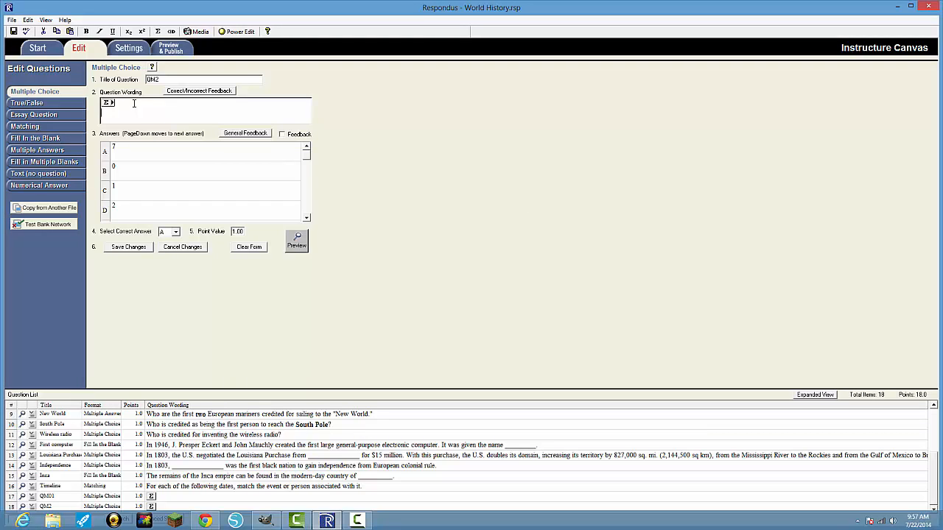
click(358, 520)
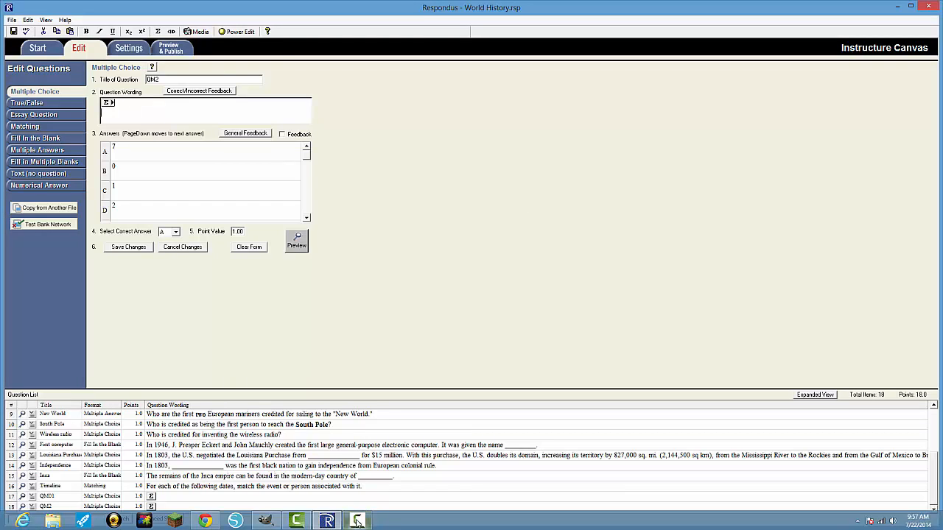